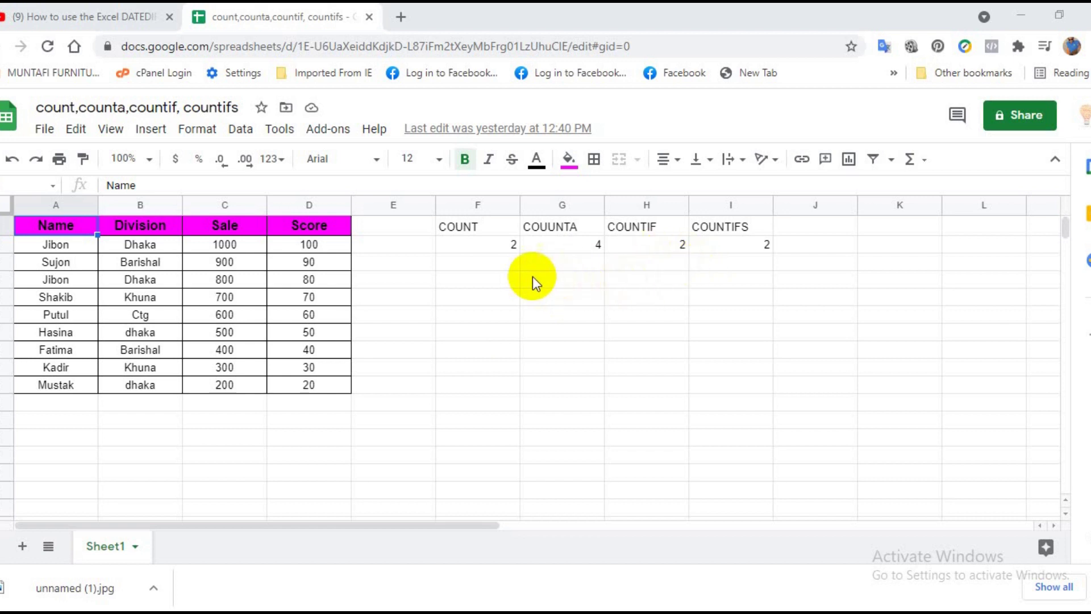
# Enter =COUNT(A2:D2) in F2 so it counts the two numeric values and shows 2
pyautogui.click(499, 245)
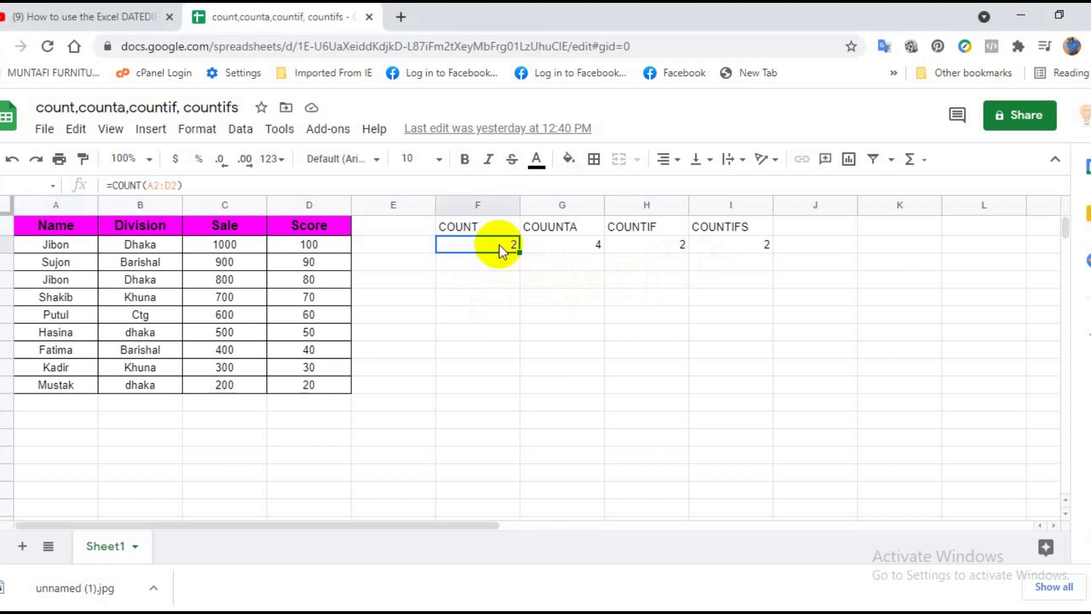
pyautogui.write('=count')
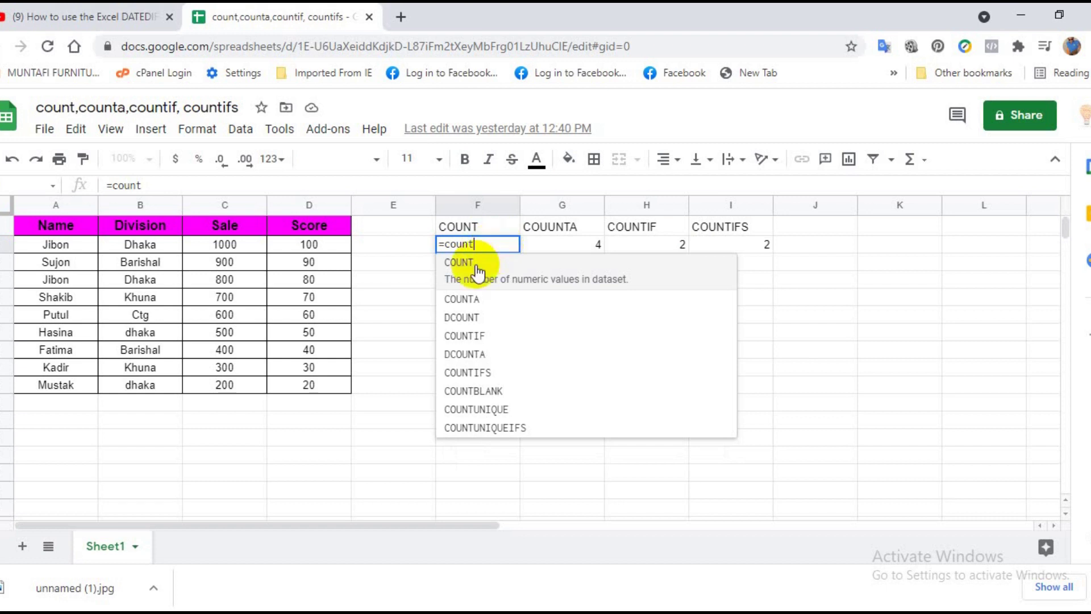
pyautogui.click(470, 266)
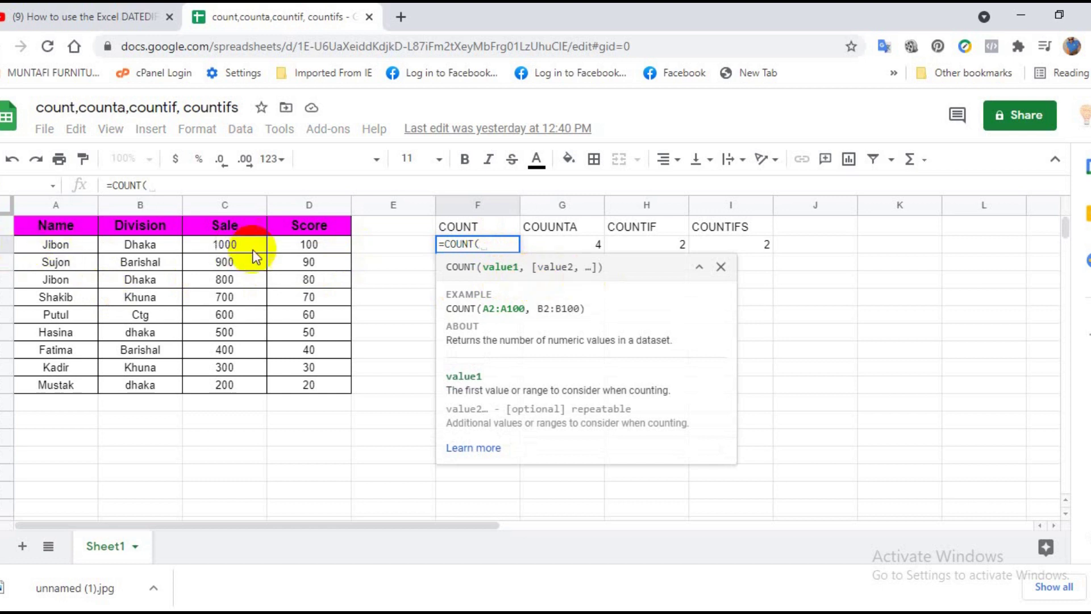
pyautogui.moveTo(335, 244); pyautogui.dragTo(54, 250)
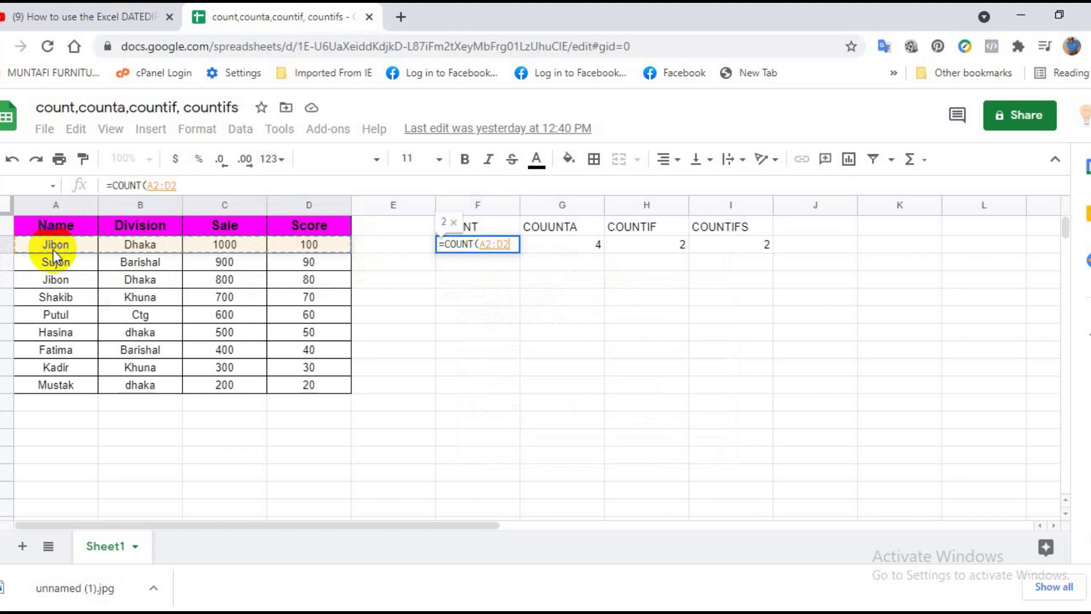
pyautogui.press('Return')
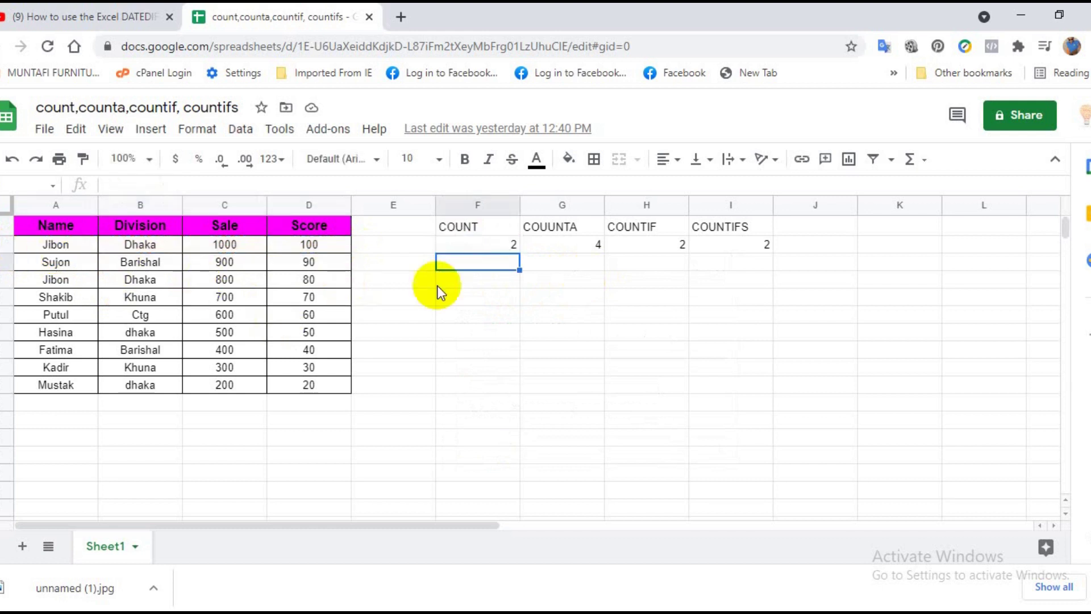
pyautogui.click(493, 247)
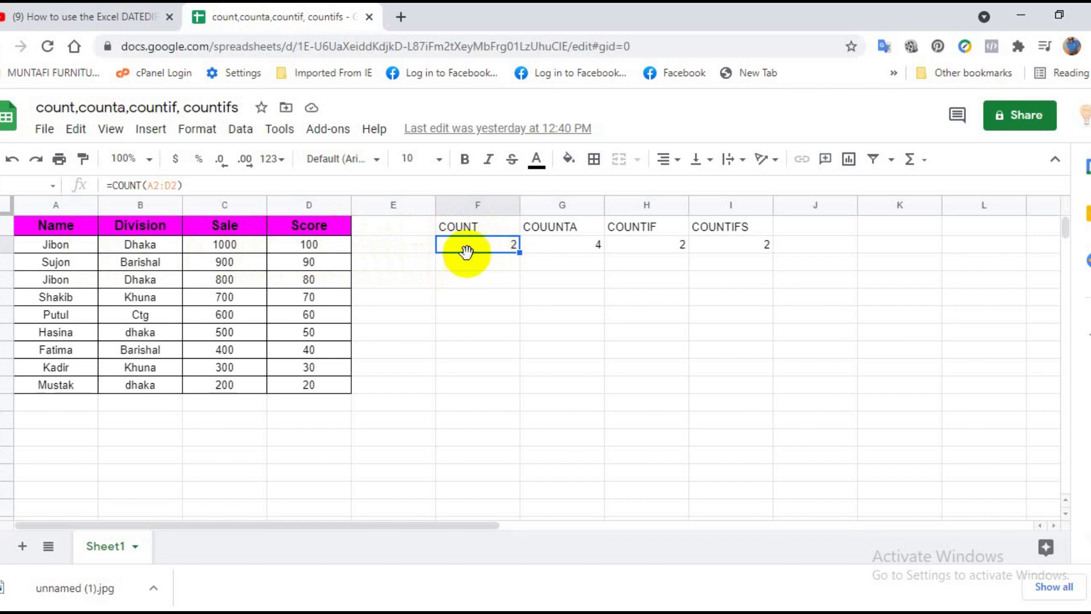
pyautogui.click(576, 244)
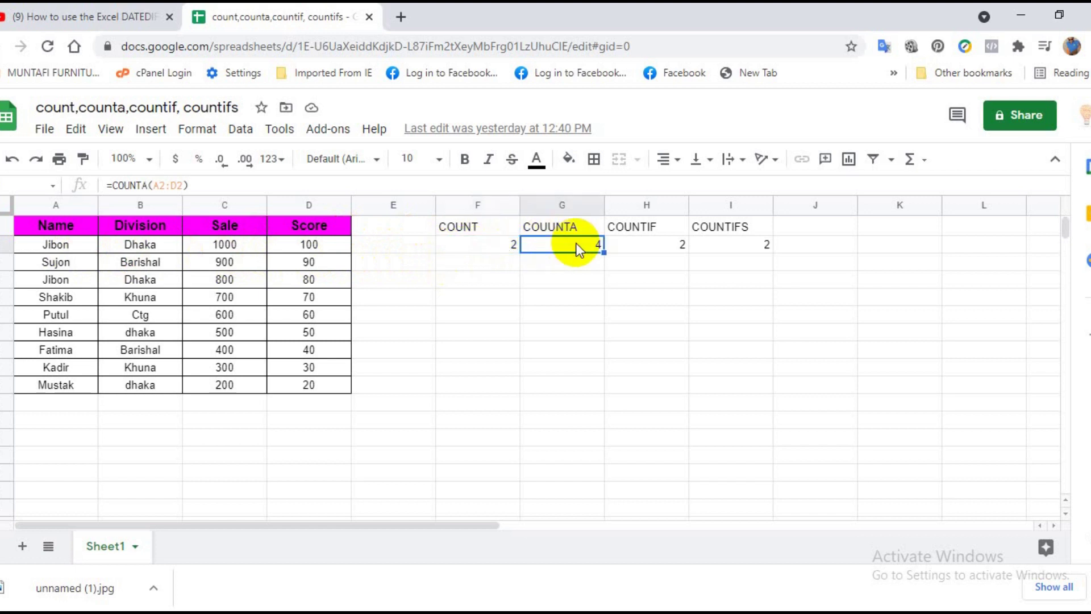
# Replace G2's formula with a mistyped =conta entry, which produces a #NAME? error
pyautogui.press('Delete')
pyautogui.write('=')
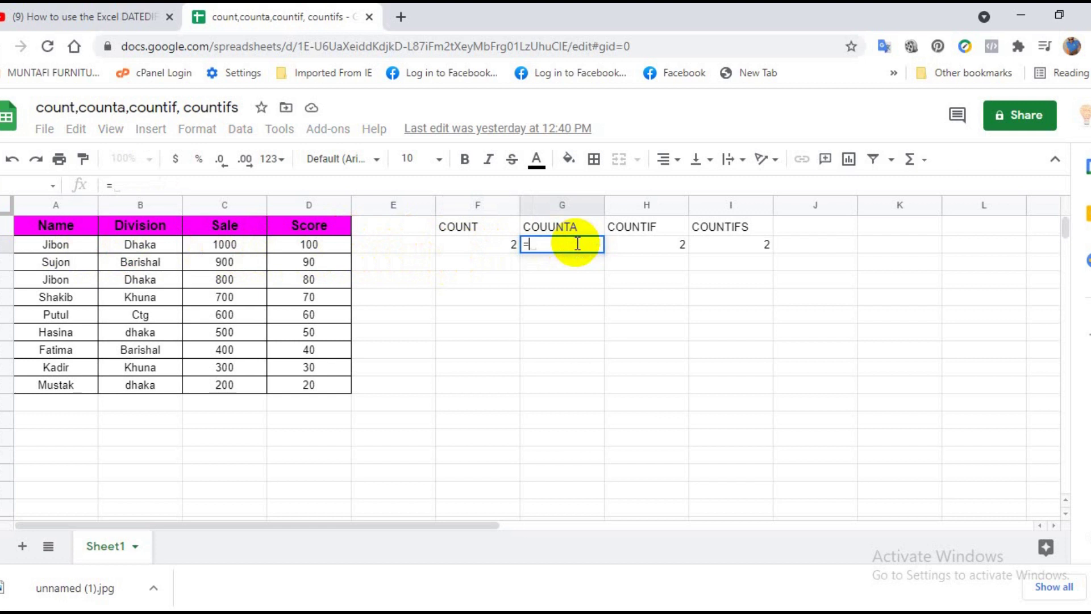
pyautogui.write('conta')
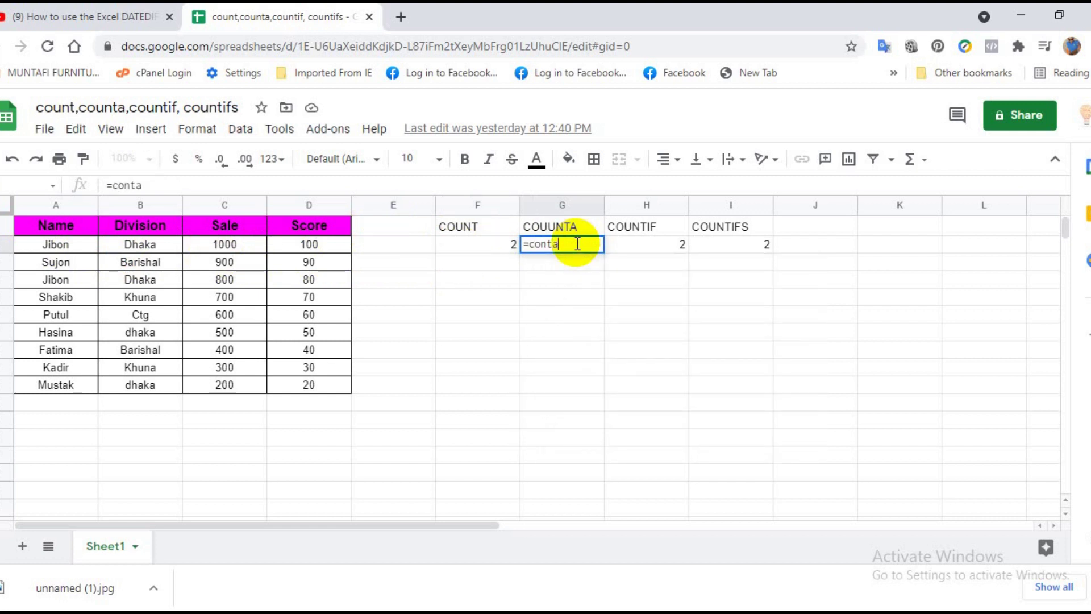
pyautogui.press('Return')
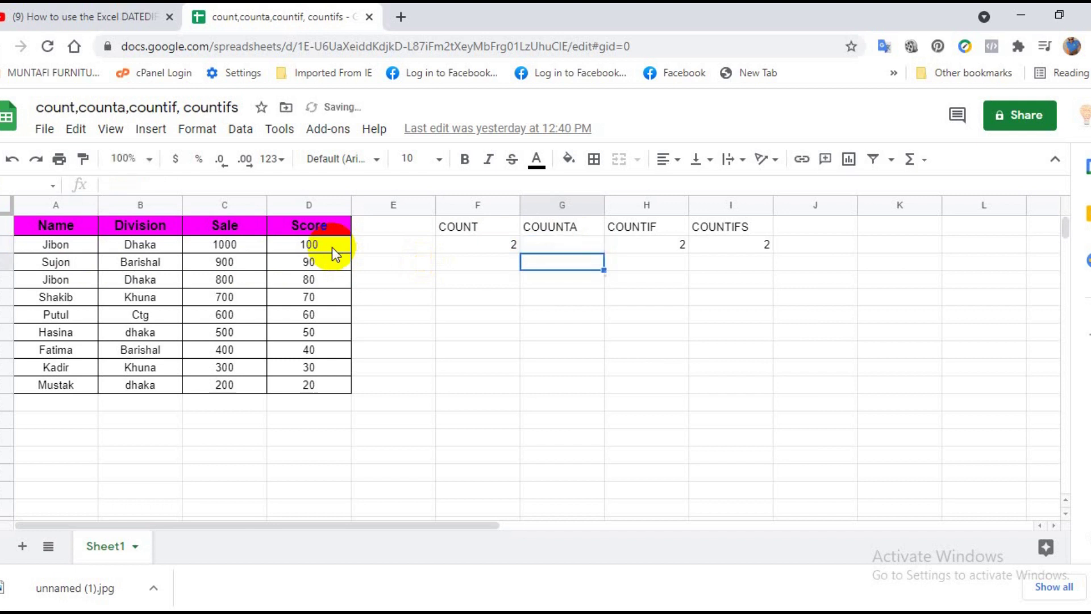
# Correct G2 to =COUNTA(A2:D2) so it counts all four filled cells
pyautogui.click(551, 243)
pyautogui.write('=con')
pyautogui.write('unta')
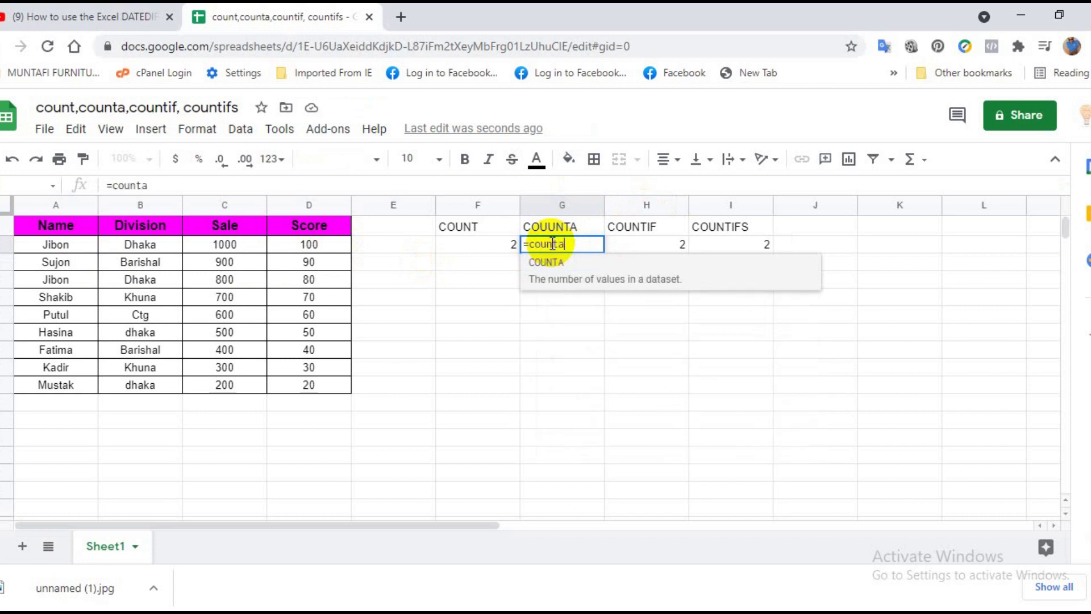
pyautogui.press('Tab')
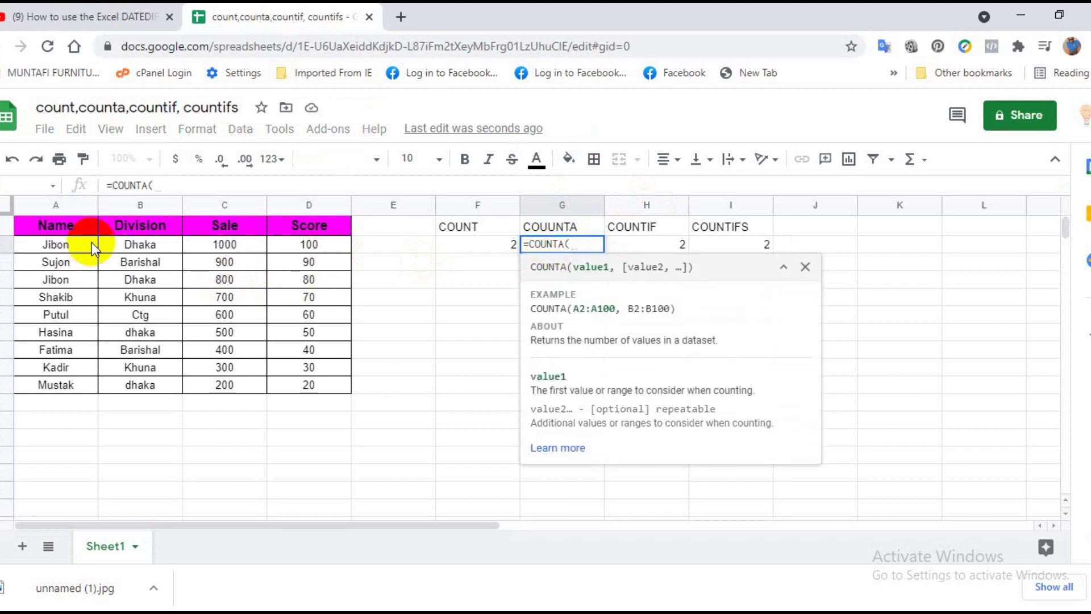
pyautogui.moveTo(19, 245); pyautogui.dragTo(307, 256)
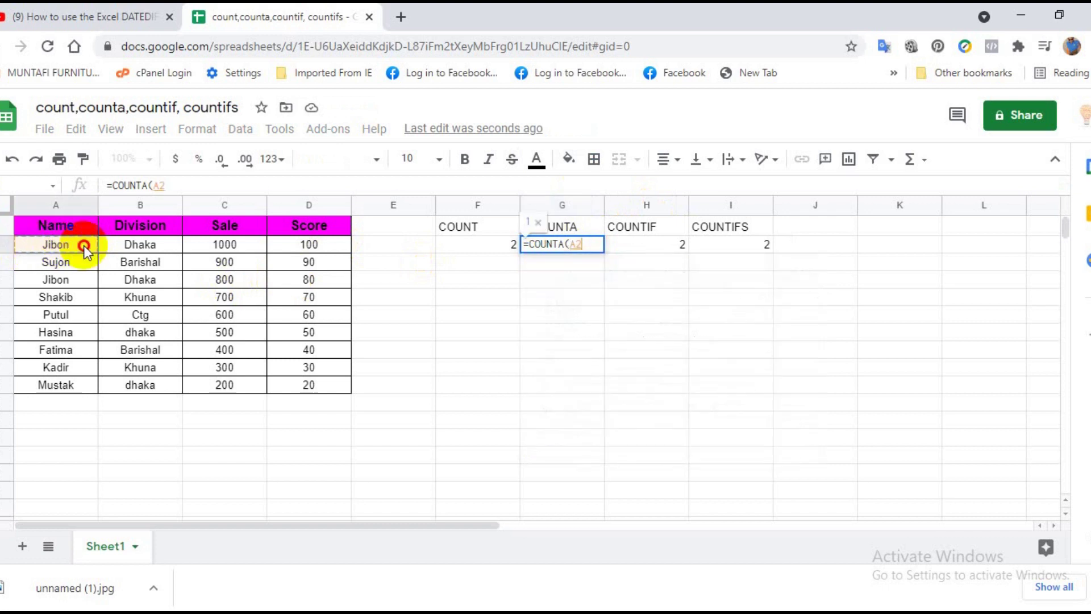
pyautogui.press('Return')
pyautogui.click(588, 245)
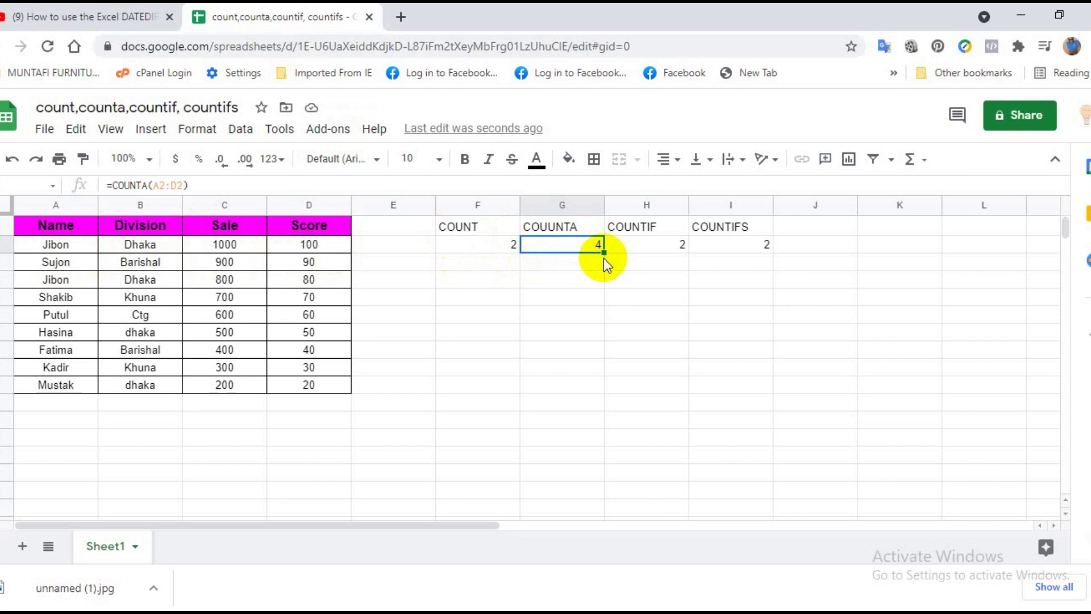
pyautogui.click(78, 250)
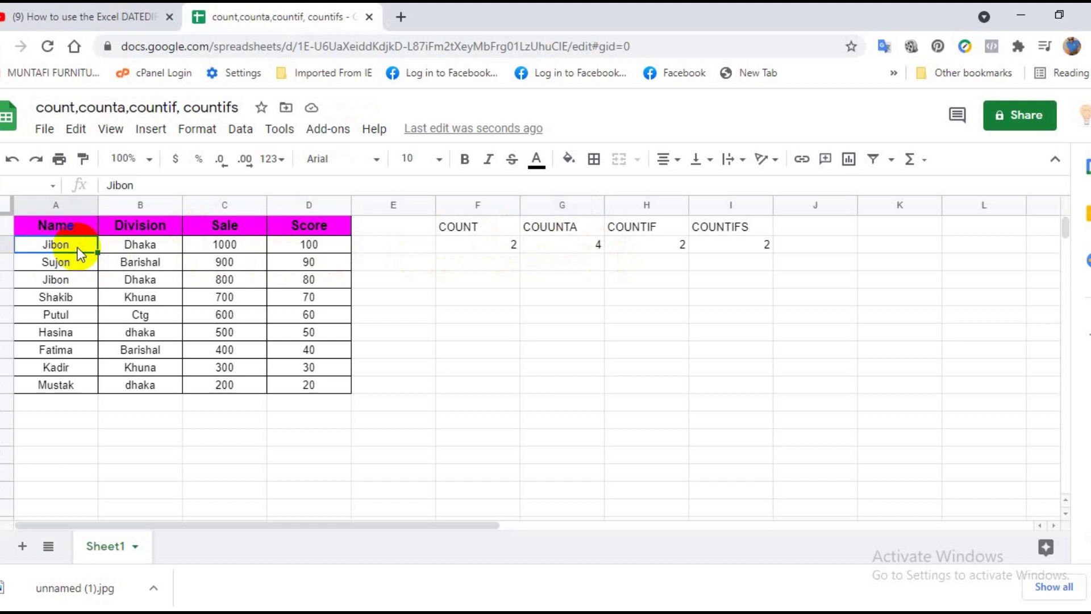
pyautogui.press('Delete')
pyautogui.click(500, 322)
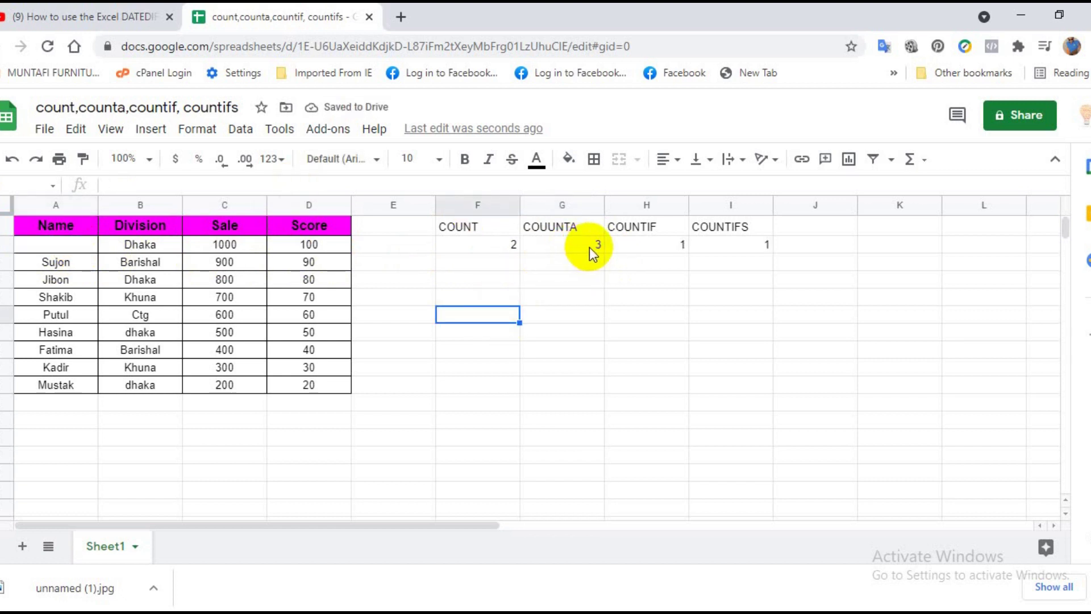
pyautogui.hotkey('ctrl', 'z')
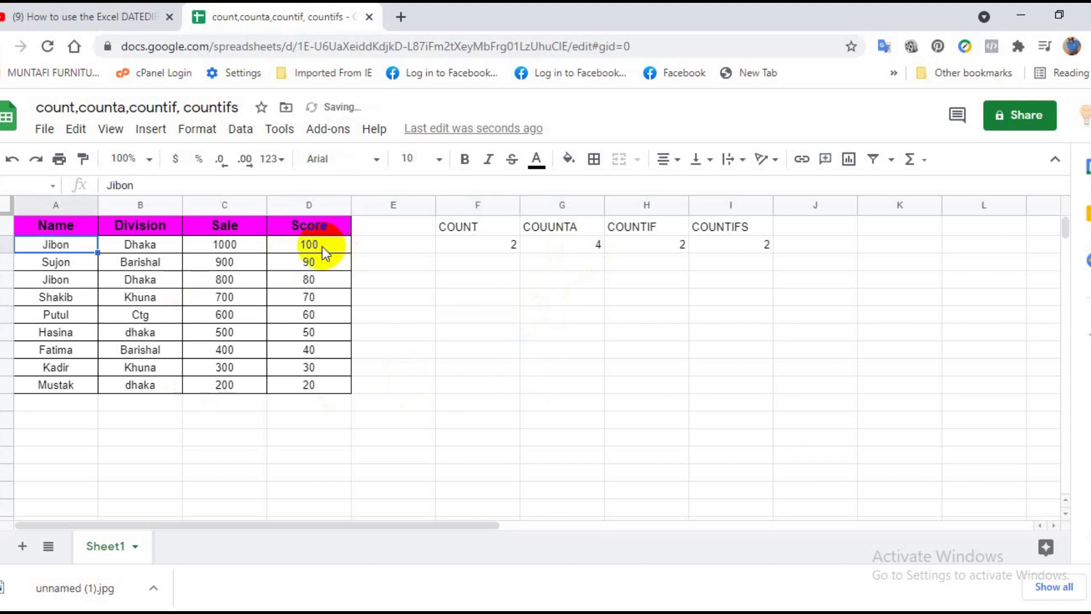
pyautogui.click(322, 246)
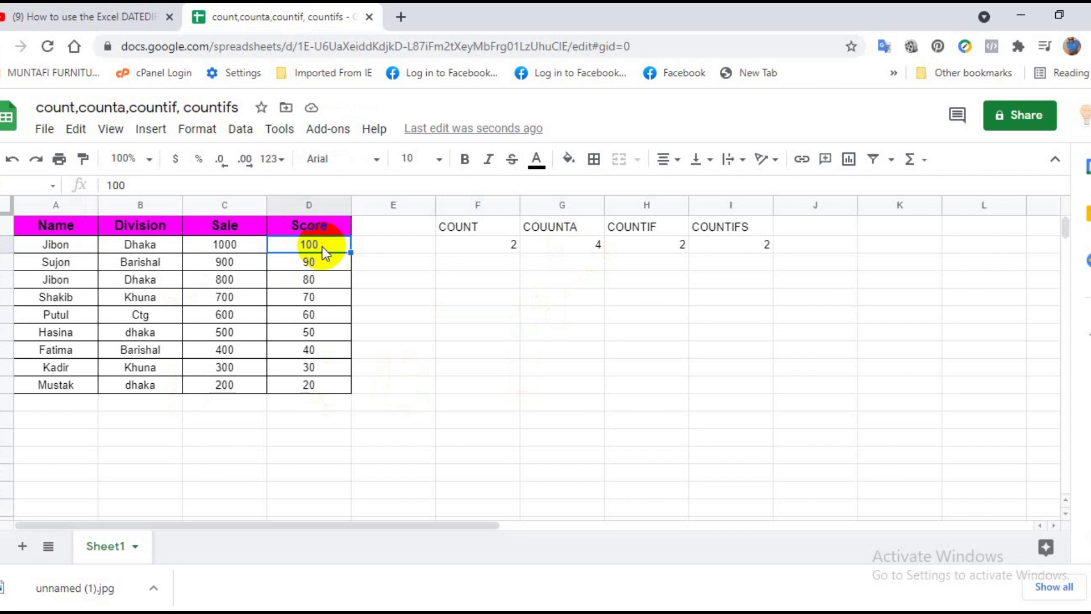
pyautogui.press('Delete')
pyautogui.click(529, 279)
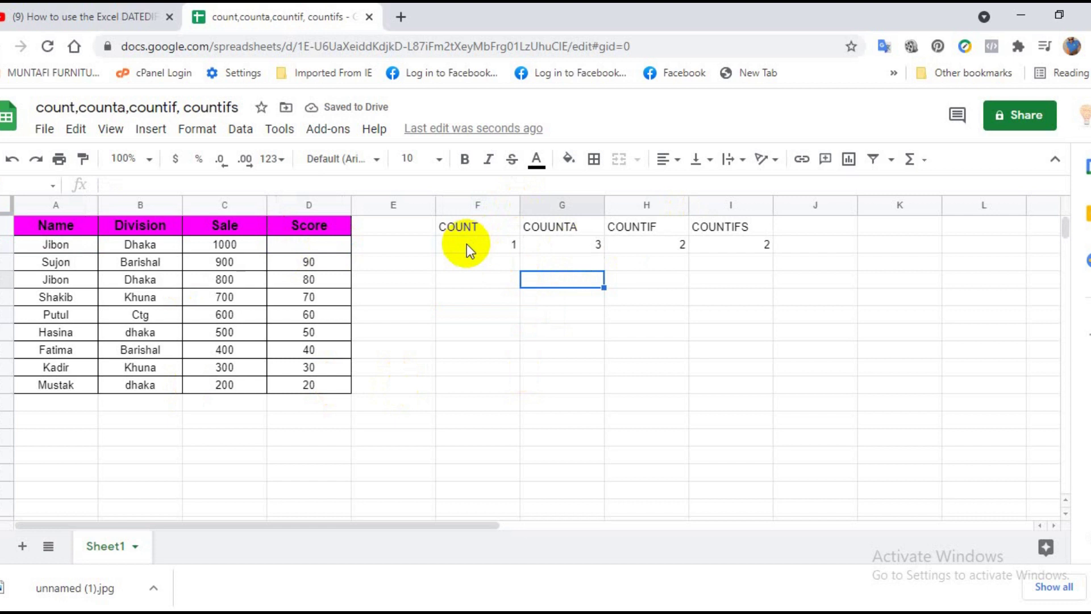
pyautogui.hotkey('ctrl', 'z')
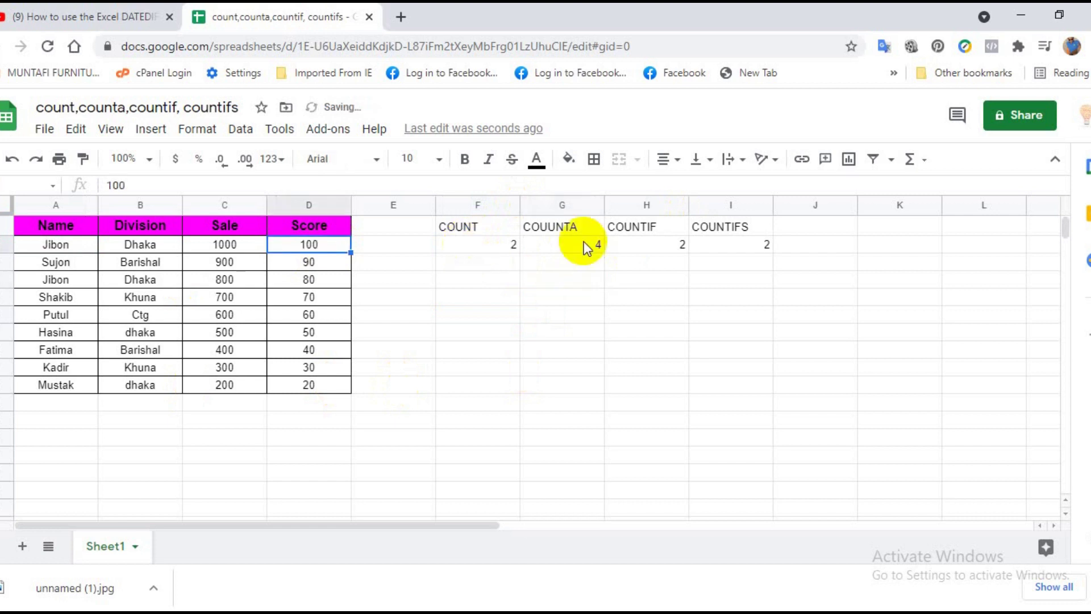
pyautogui.click(651, 245)
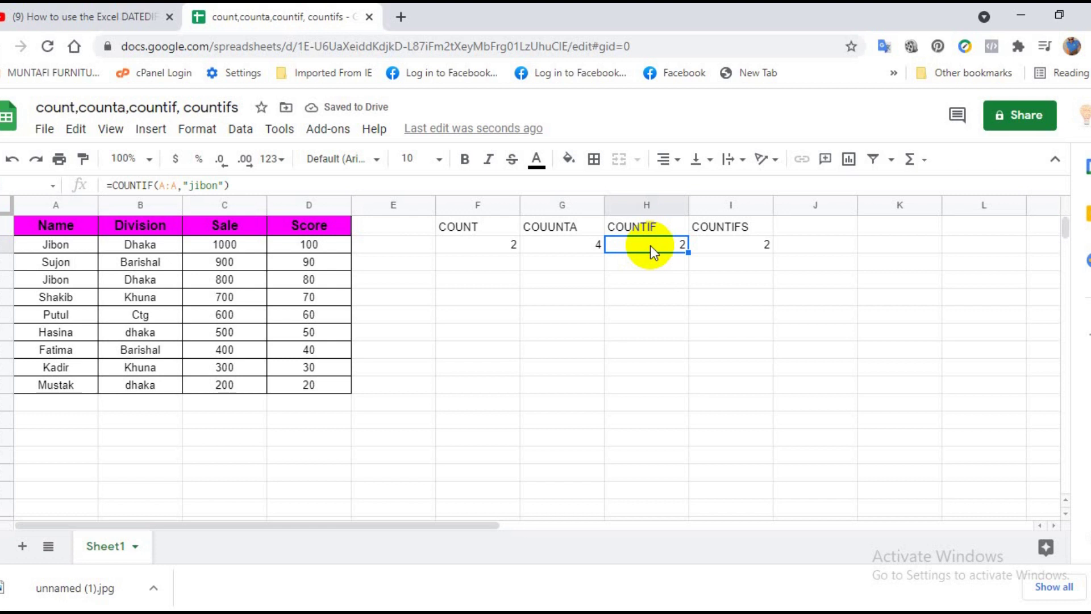
# Retype H2 as =COUNTIF(A:A,"jibon") so it counts the jibon names, returning 2
pyautogui.press('Delete')
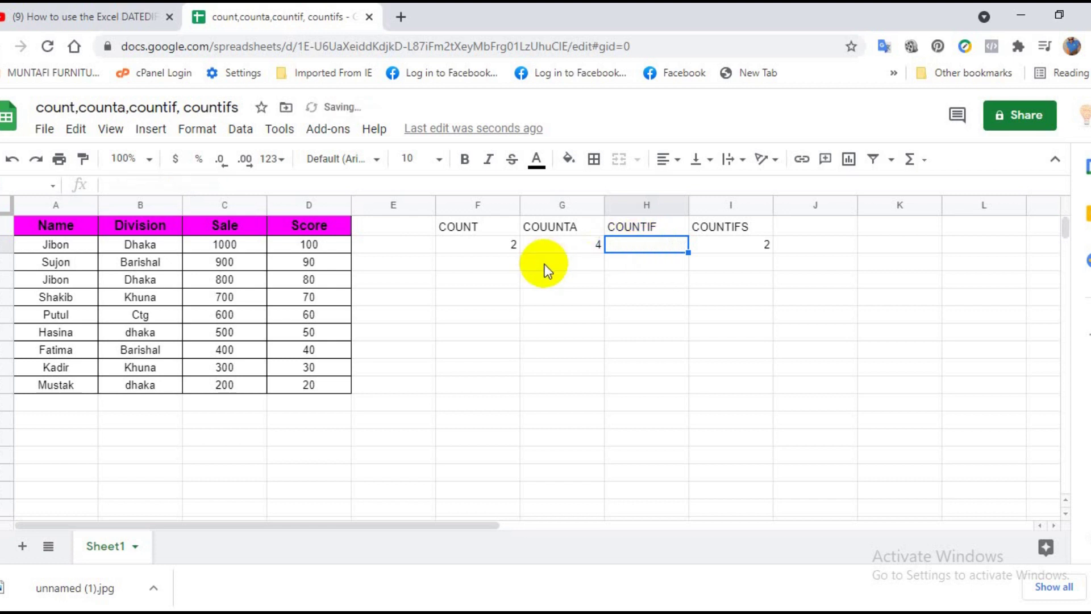
pyautogui.write('=')
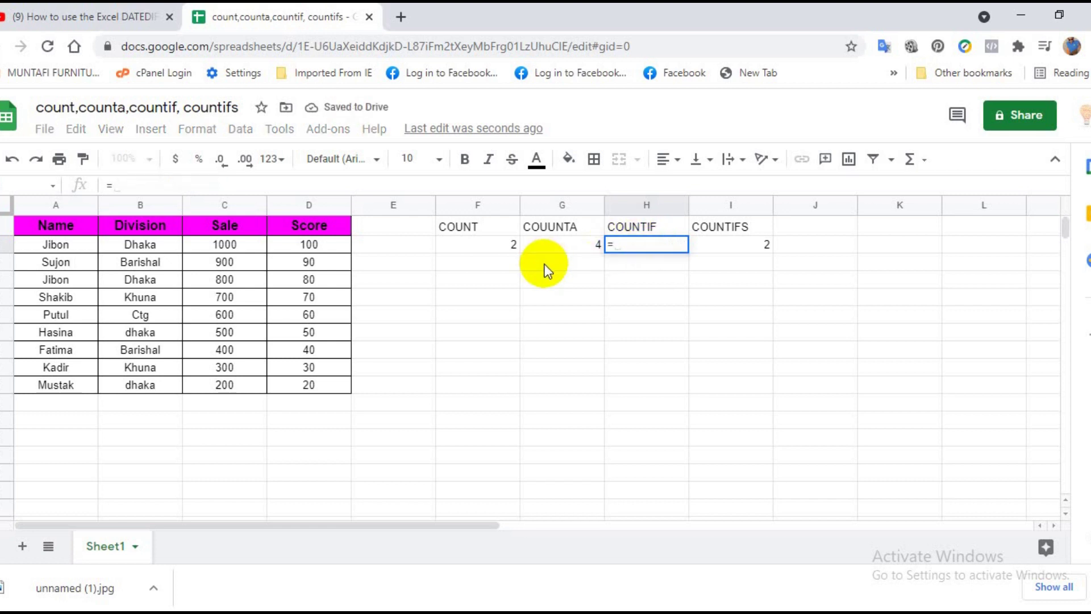
pyautogui.write('conut')
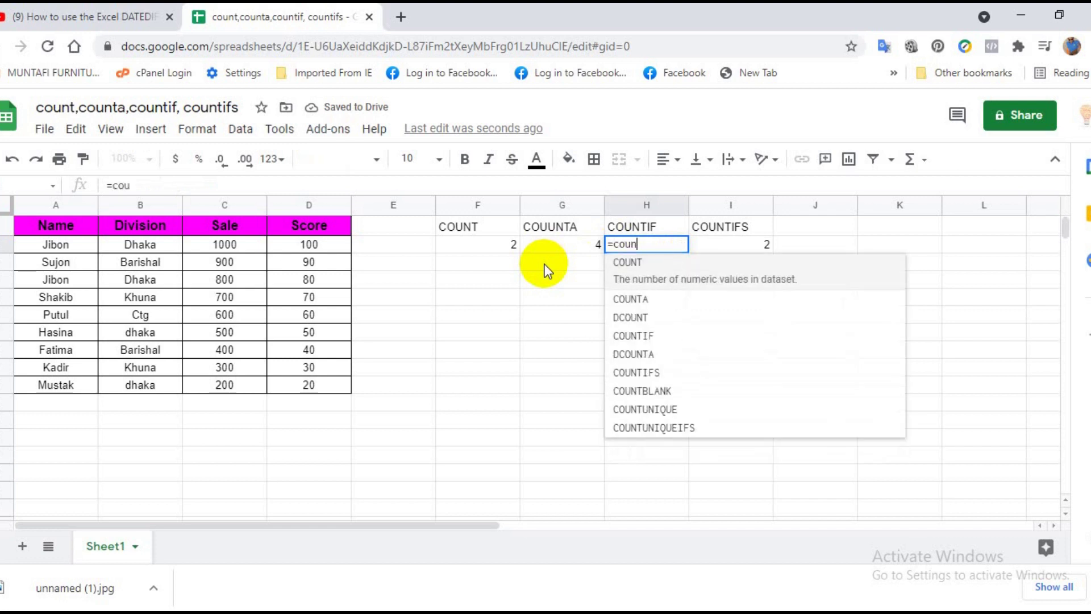
pyautogui.write('if')
pyautogui.press('Tab')
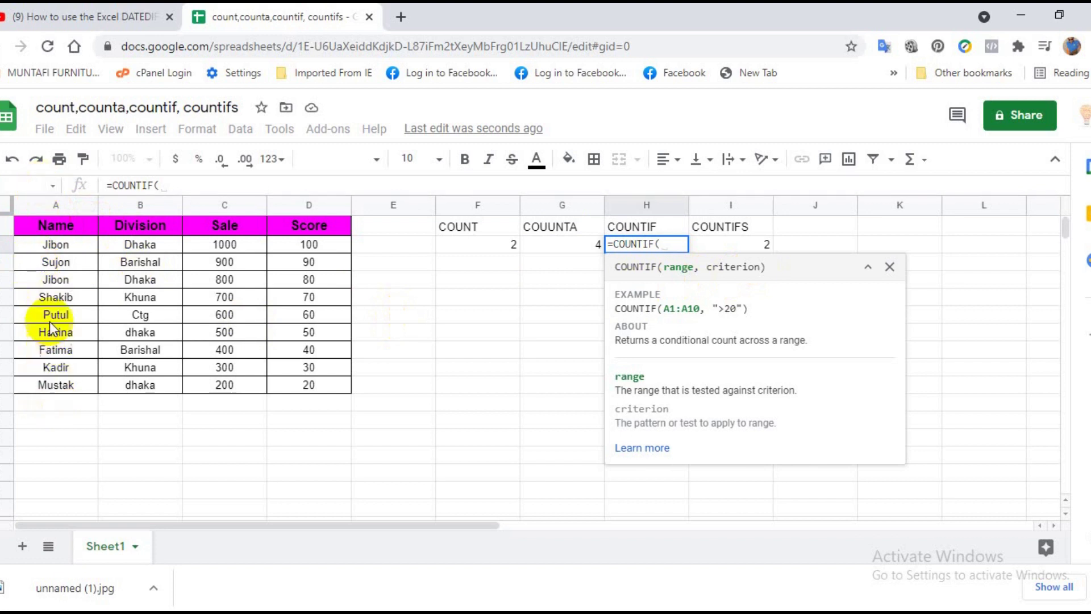
pyautogui.click(66, 247)
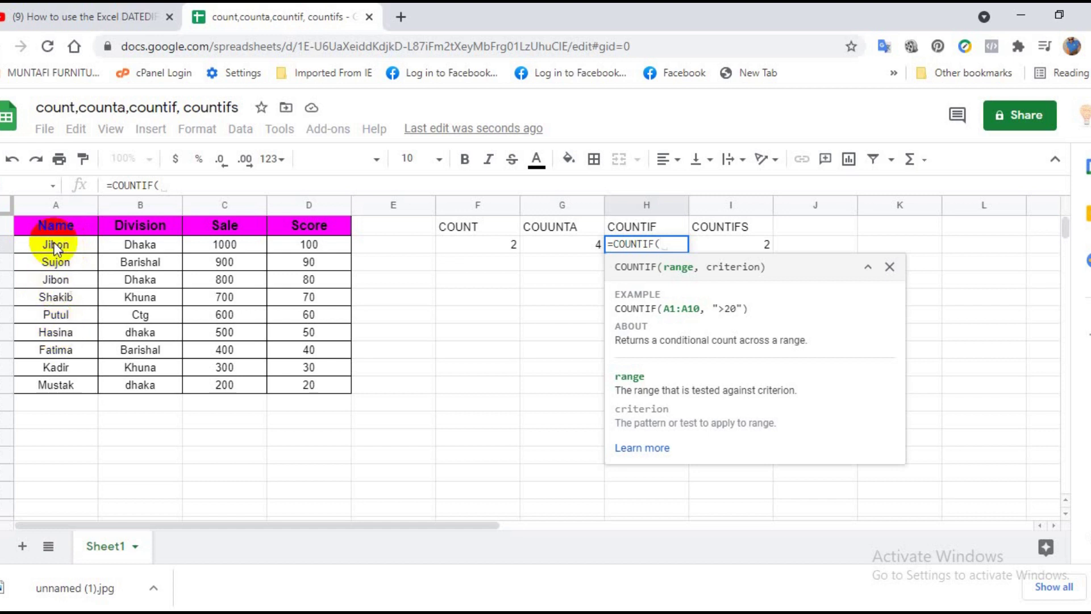
pyautogui.click(39, 202)
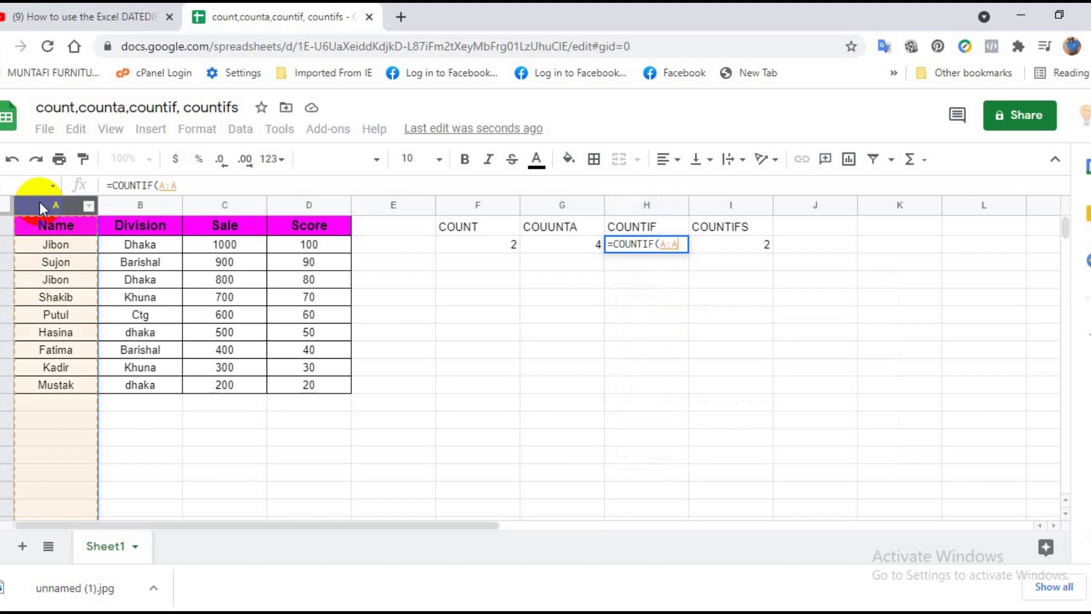
pyautogui.write(',')
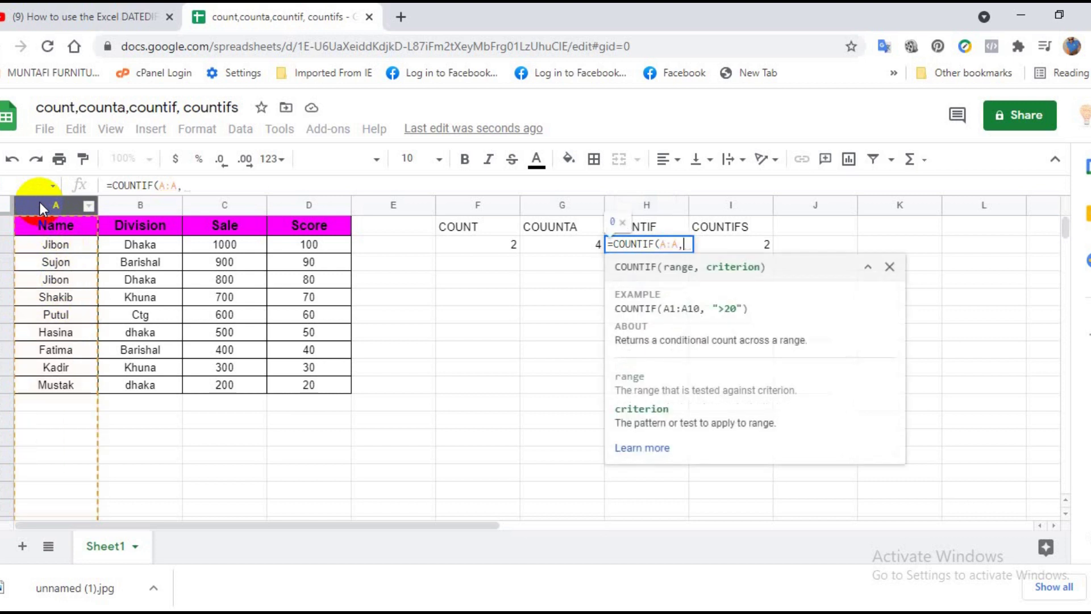
pyautogui.write('""')
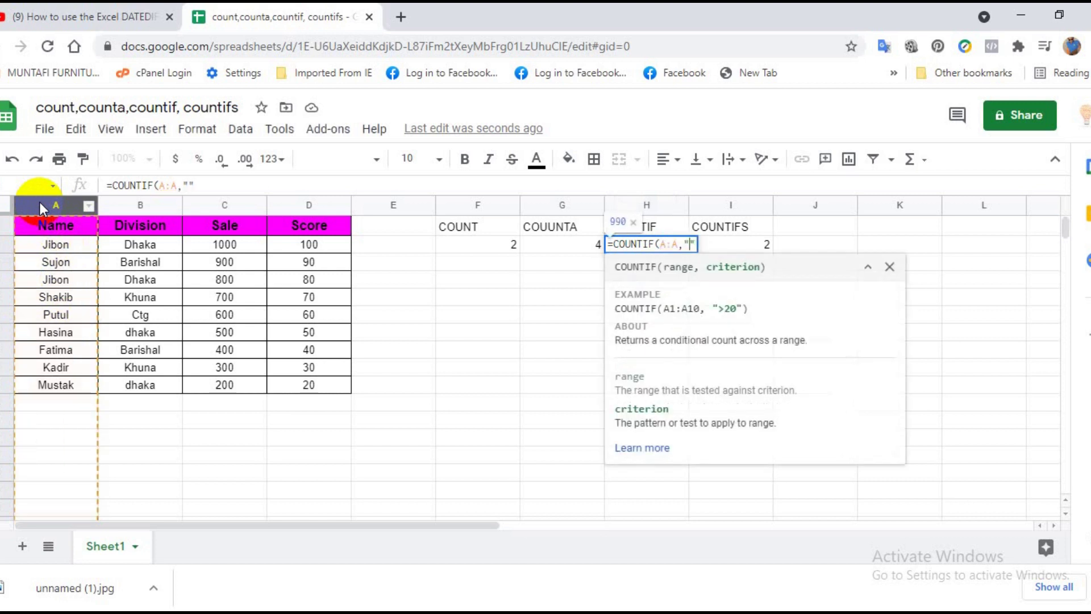
pyautogui.write('jib')
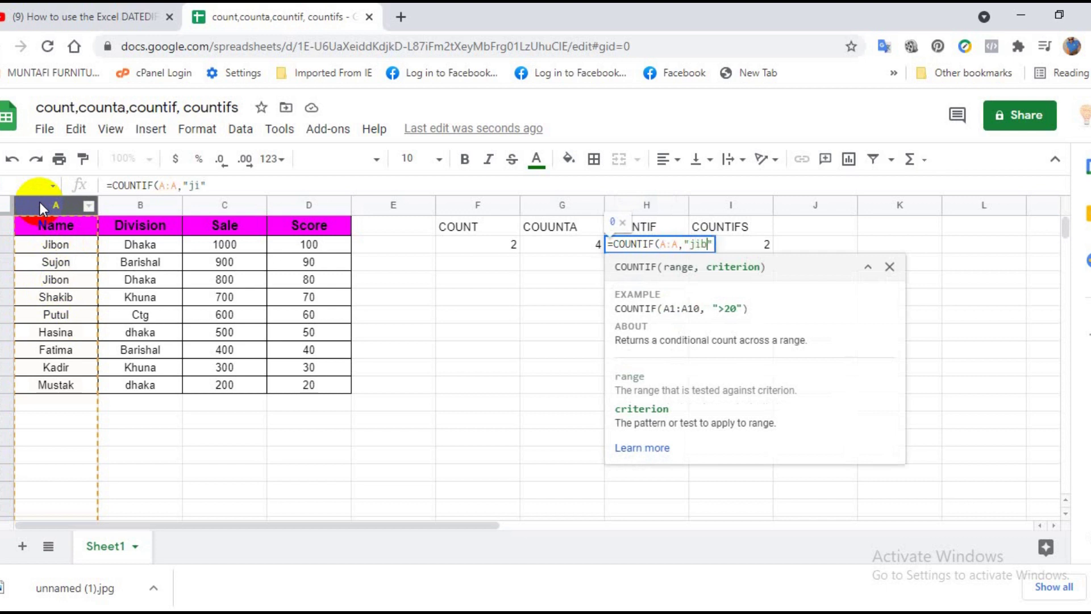
pyautogui.write('on')
pyautogui.press('Return')
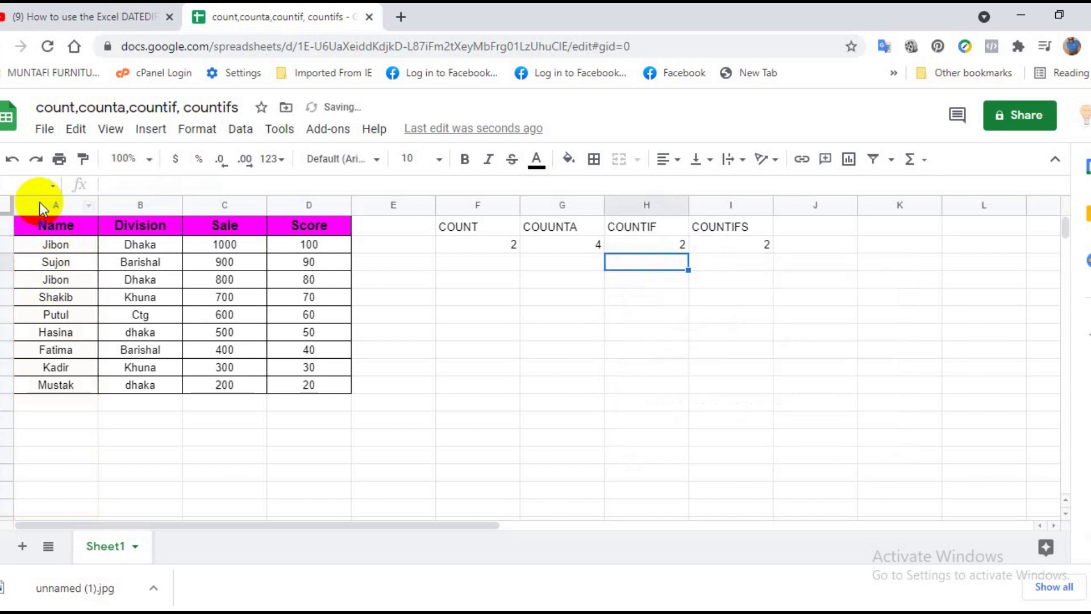
# Change the name in A6 from Putul to Jibon
pyautogui.click(664, 244)
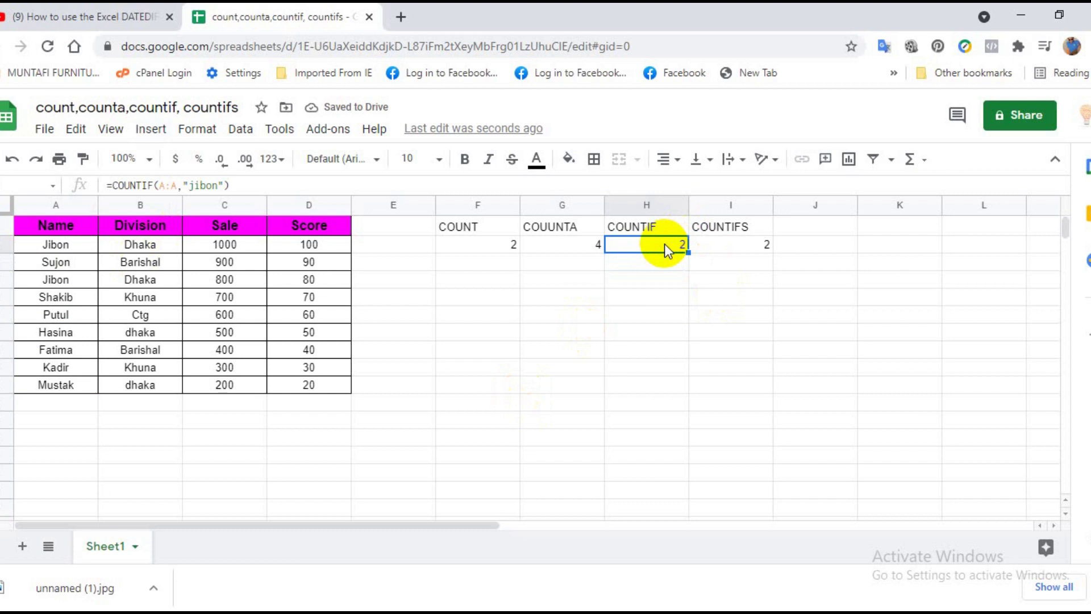
pyautogui.click(58, 314)
pyautogui.write('jb')
pyautogui.press('BackSpace')
pyautogui.write('ibon')
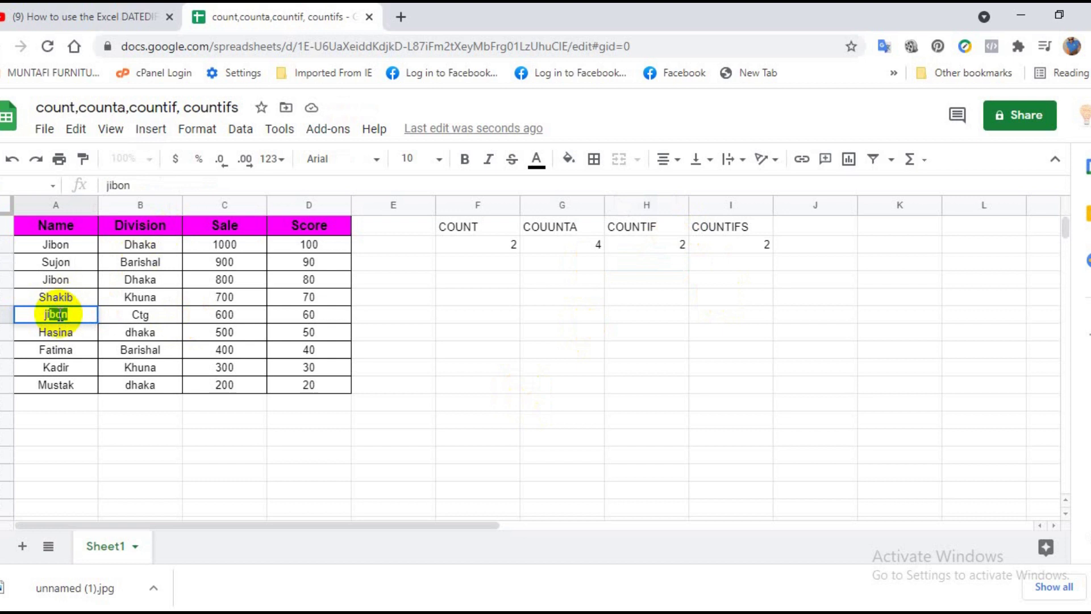
pyautogui.press('Return')
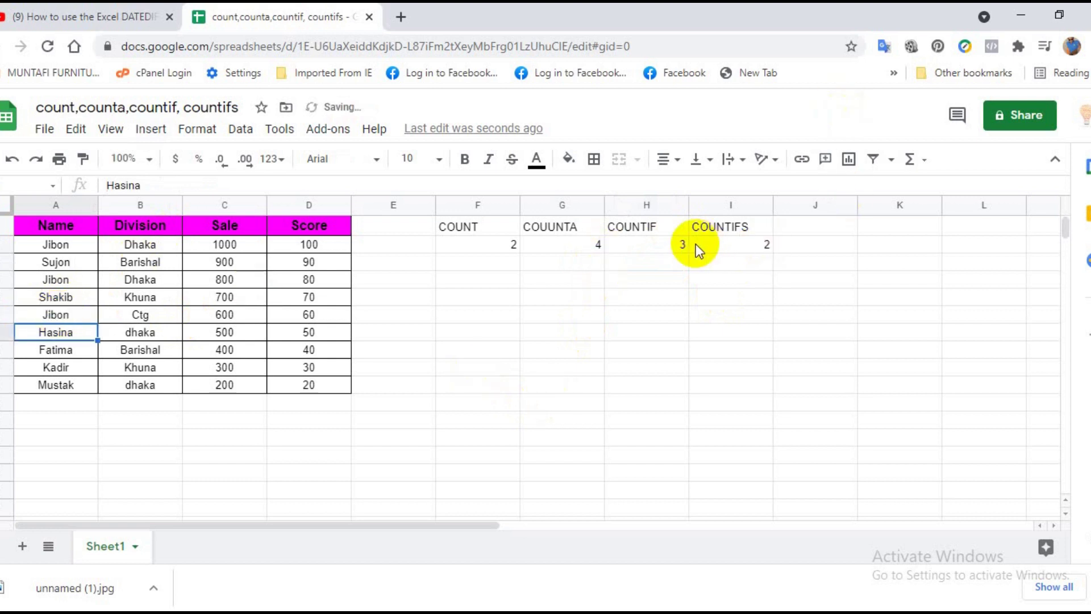
# Confirm H2 now shows 3, then clear the old value from I2
pyautogui.click(652, 247)
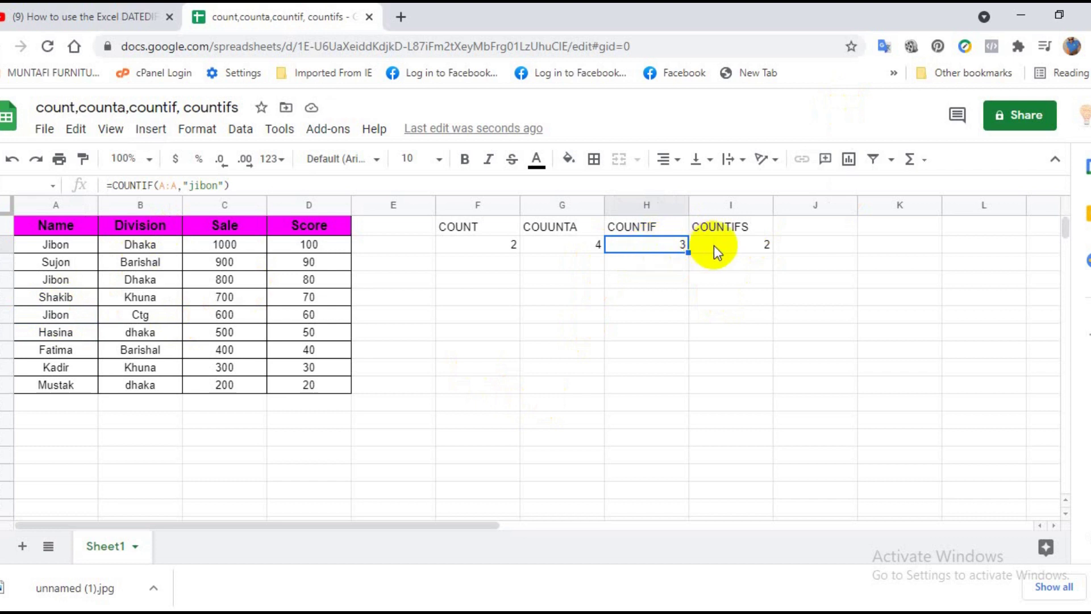
pyautogui.click(733, 247)
pyautogui.press('Delete')
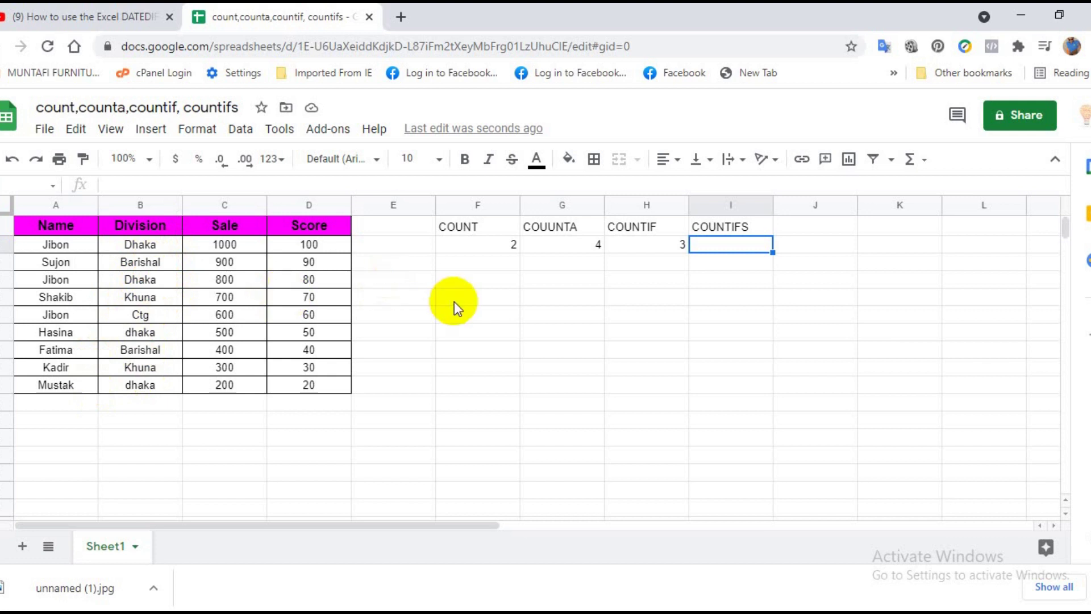
# Enter =COUNTIFS(A:A,"jibon",B:B,"dhaka") in I2, returning 2
pyautogui.write('=c')
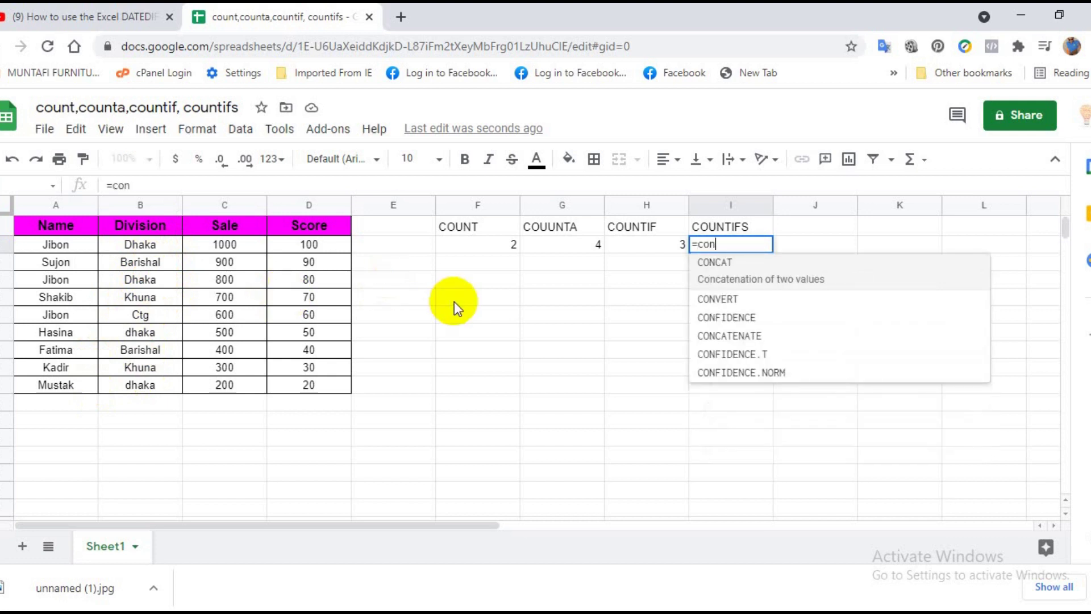
pyautogui.write('ountifs')
pyautogui.press('Tab')
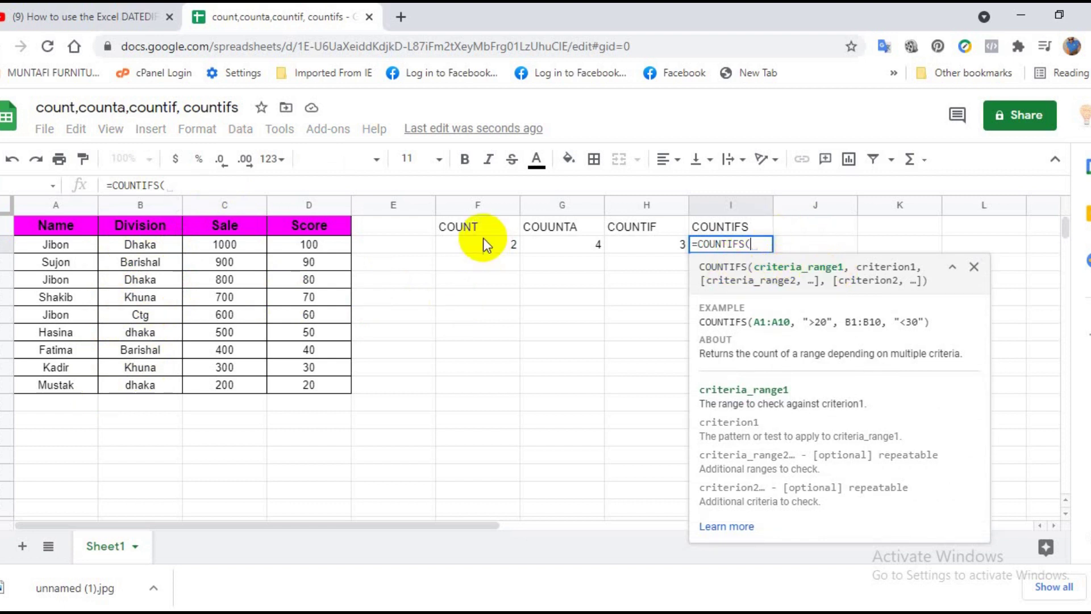
pyautogui.click(45, 204)
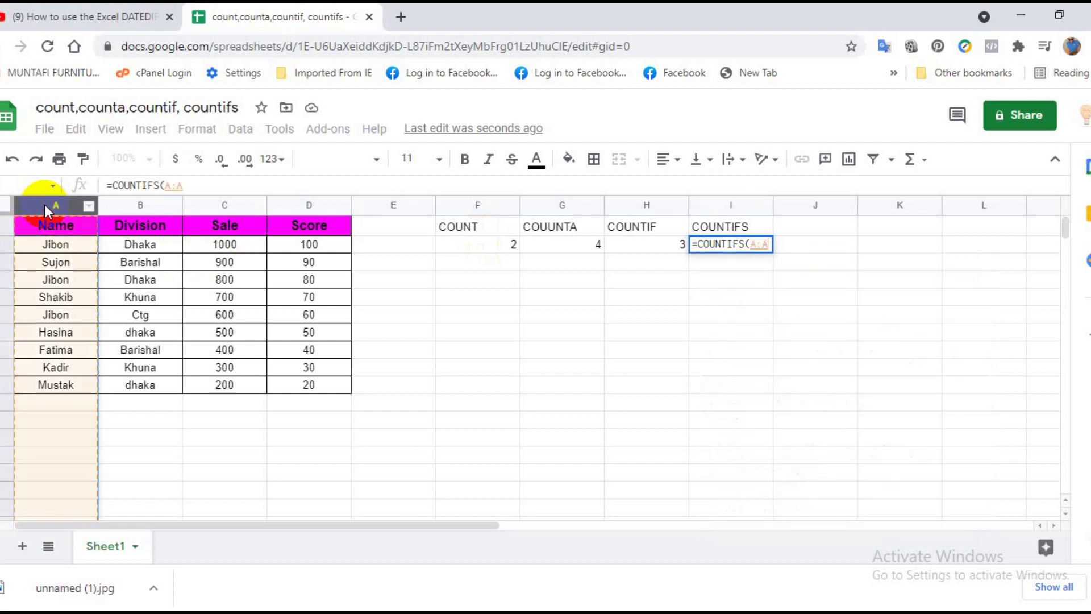
pyautogui.write(',')
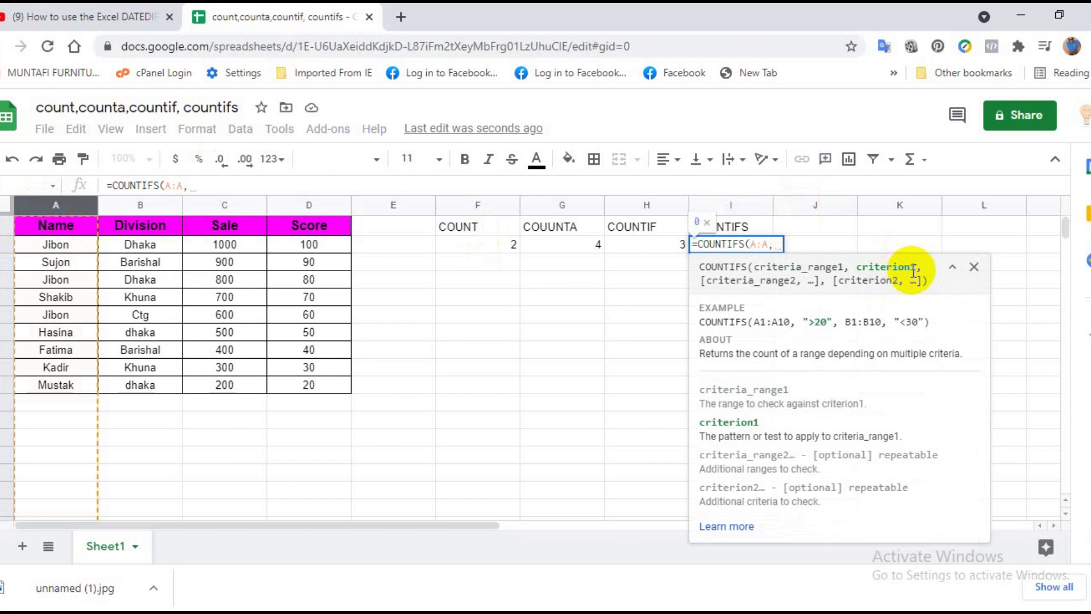
pyautogui.write('""')
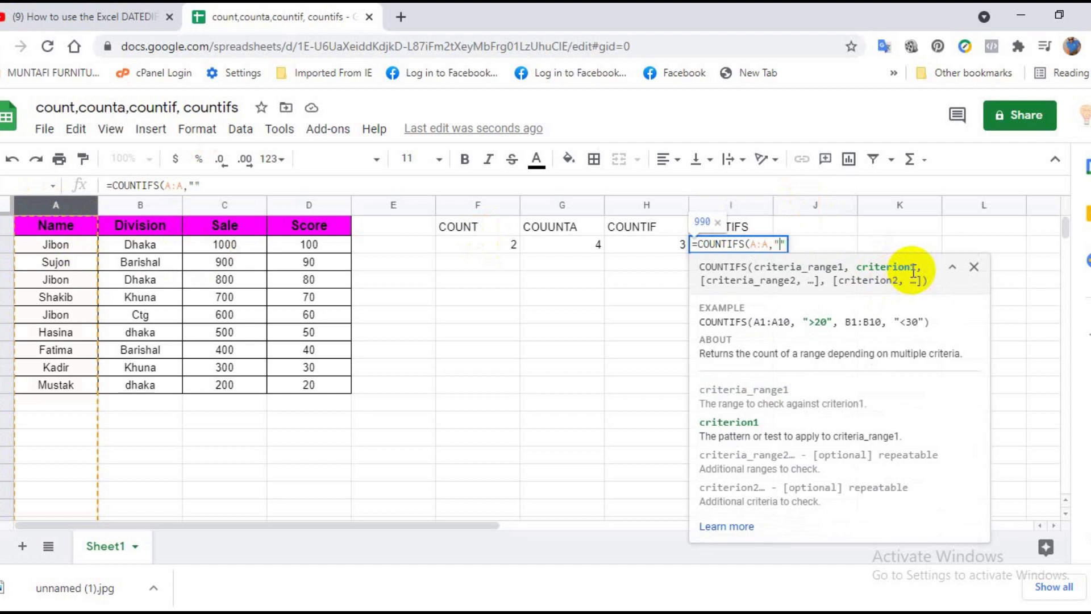
pyautogui.write('jibon')
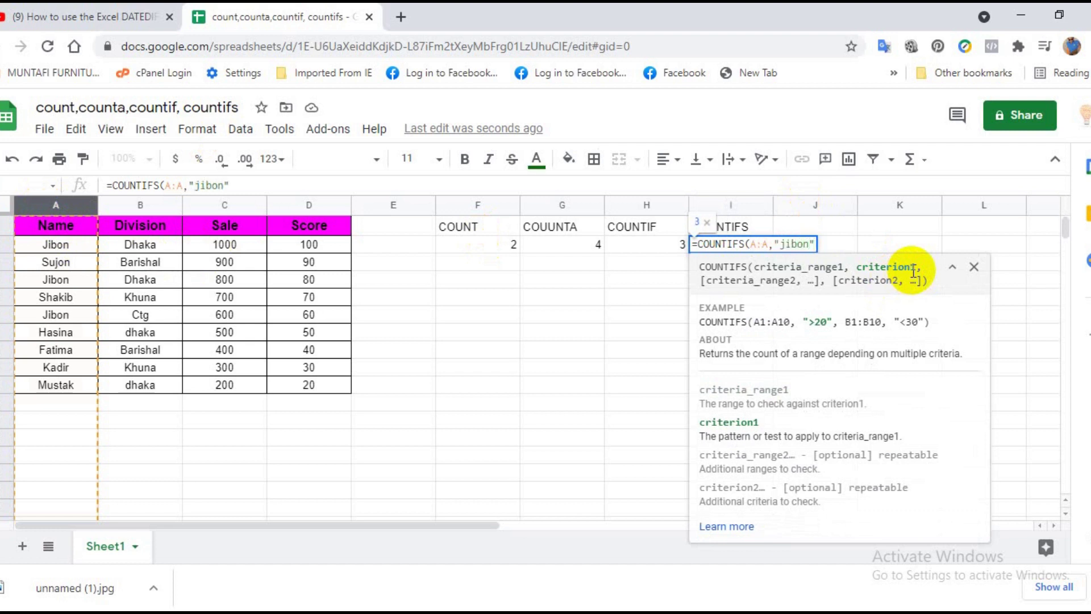
pyautogui.press('Right')
pyautogui.write(',')
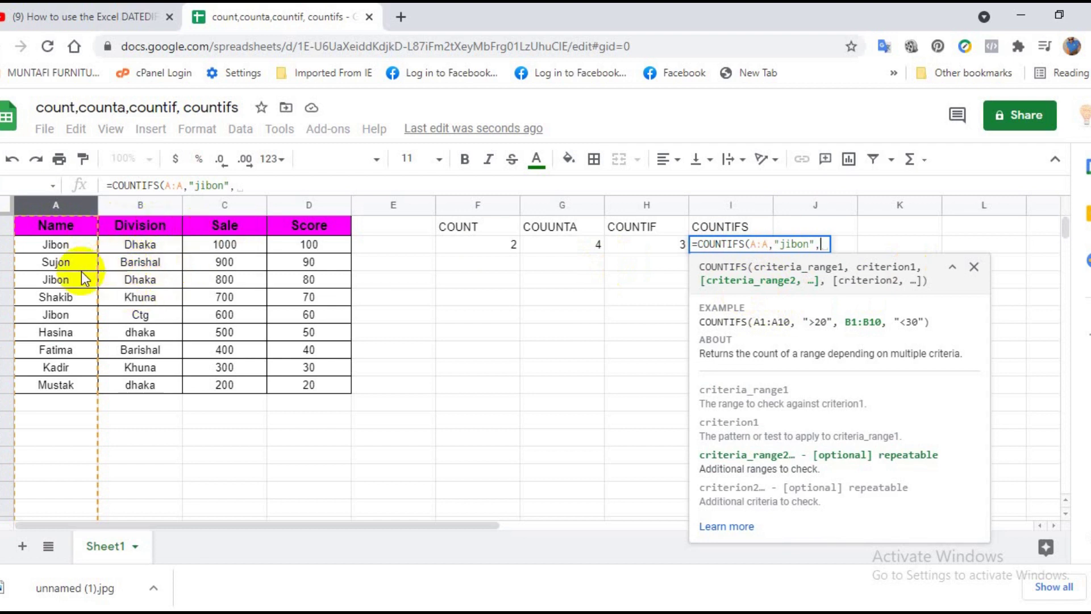
pyautogui.click(128, 206)
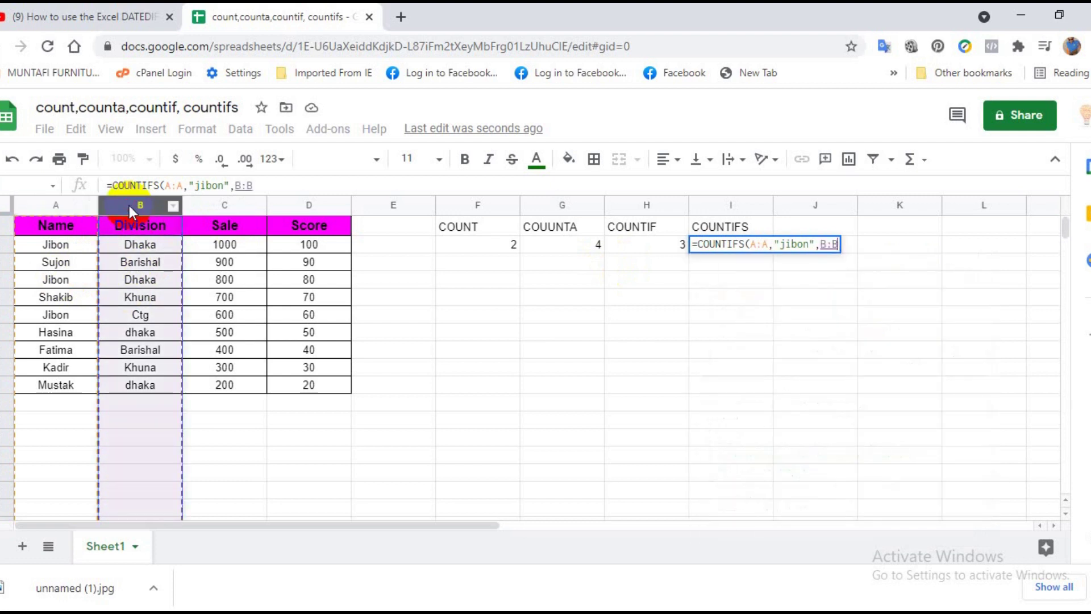
pyautogui.write(',')
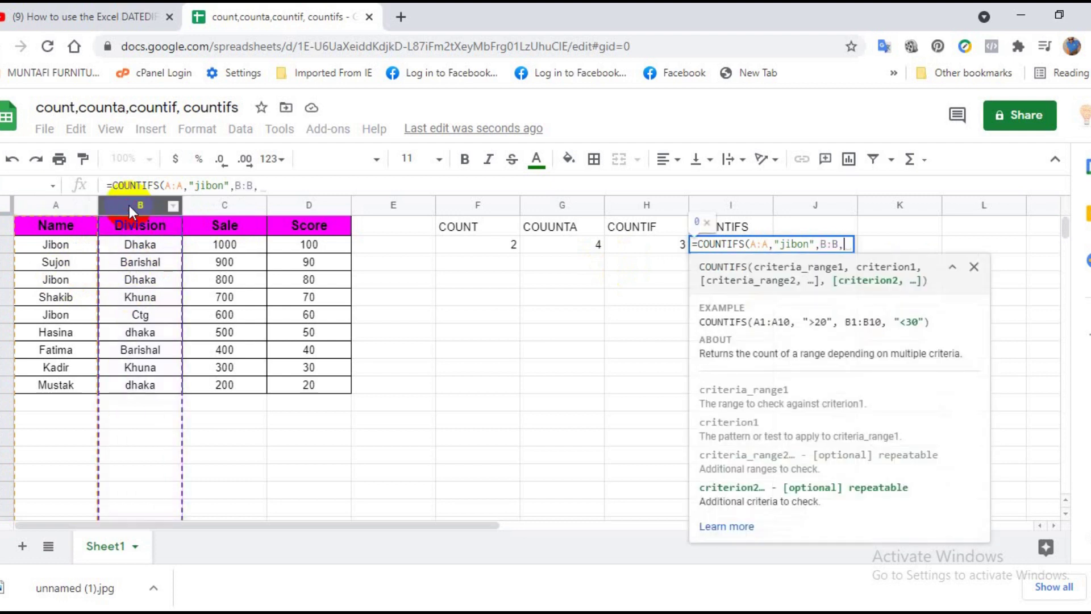
pyautogui.write('"')
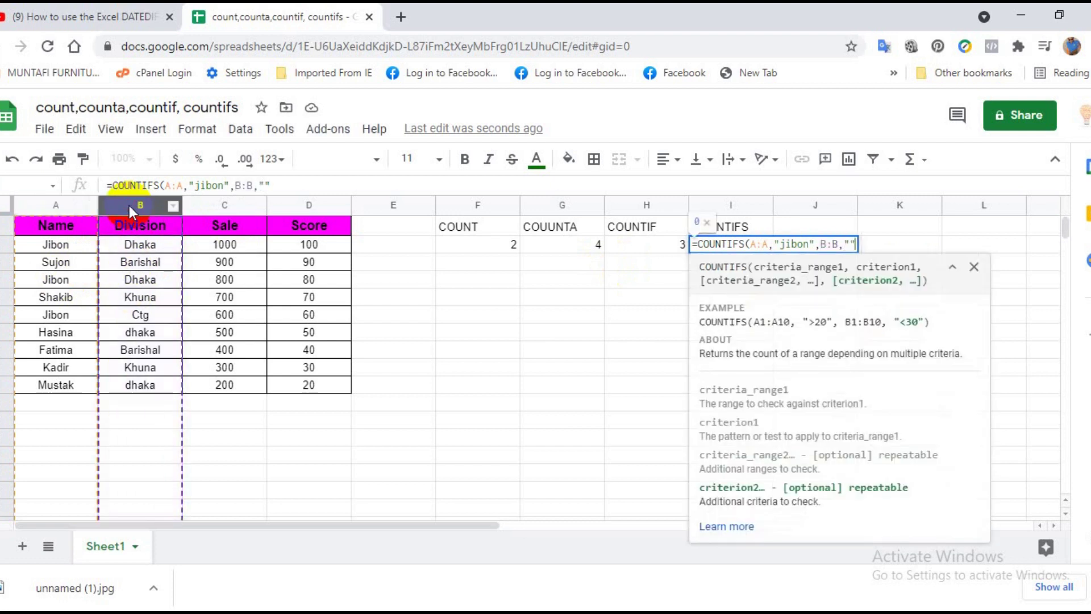
pyautogui.write('dhaka')
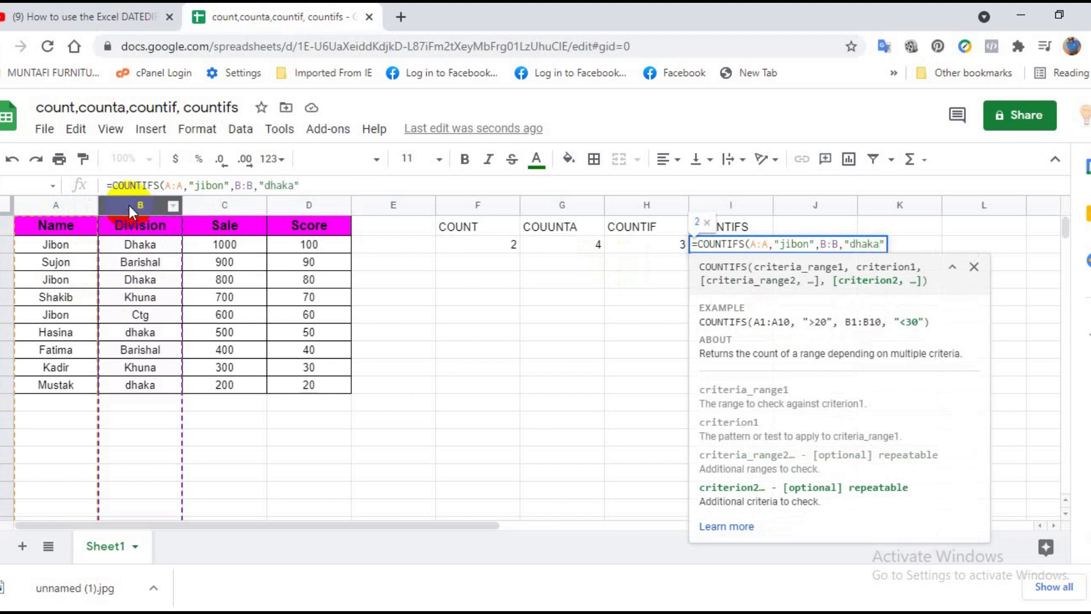
pyautogui.press('Return')
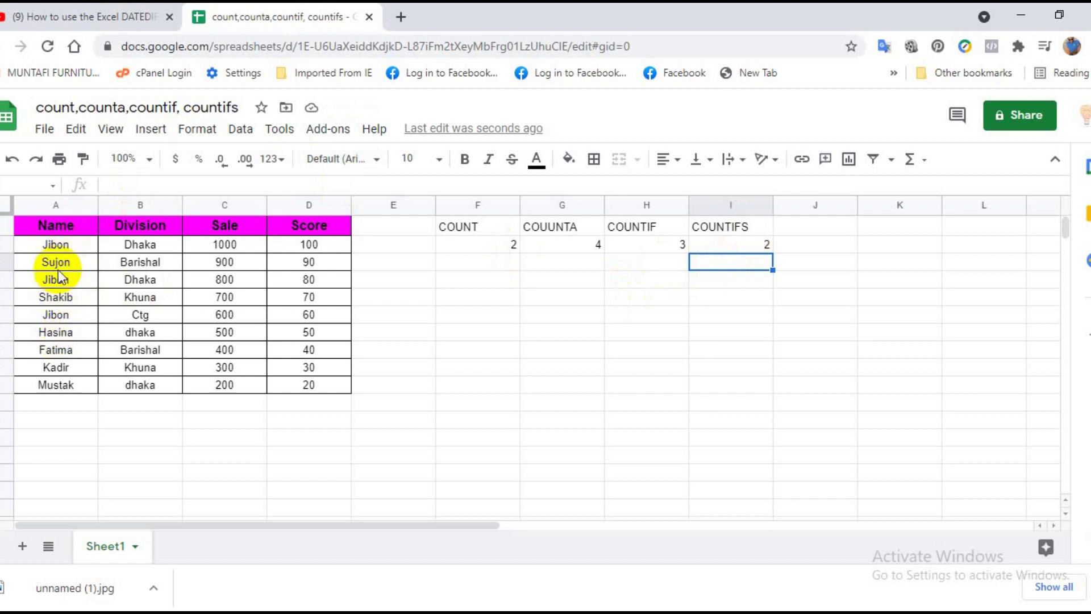
# Change the name in A2 from Jibon to Sujon
pyautogui.click(60, 245)
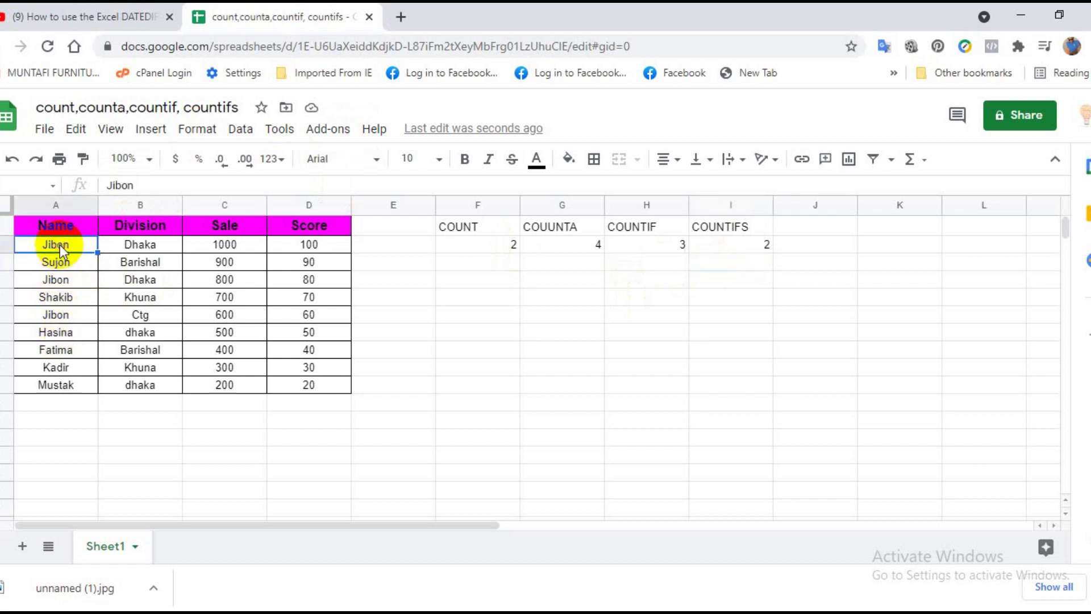
pyautogui.write('suj')
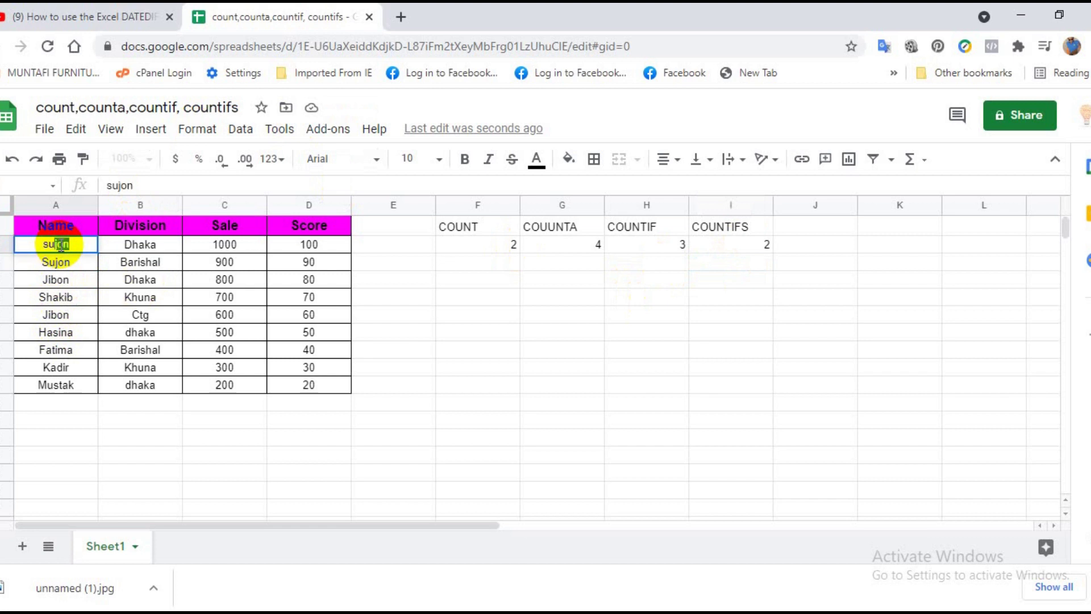
pyautogui.press('Return')
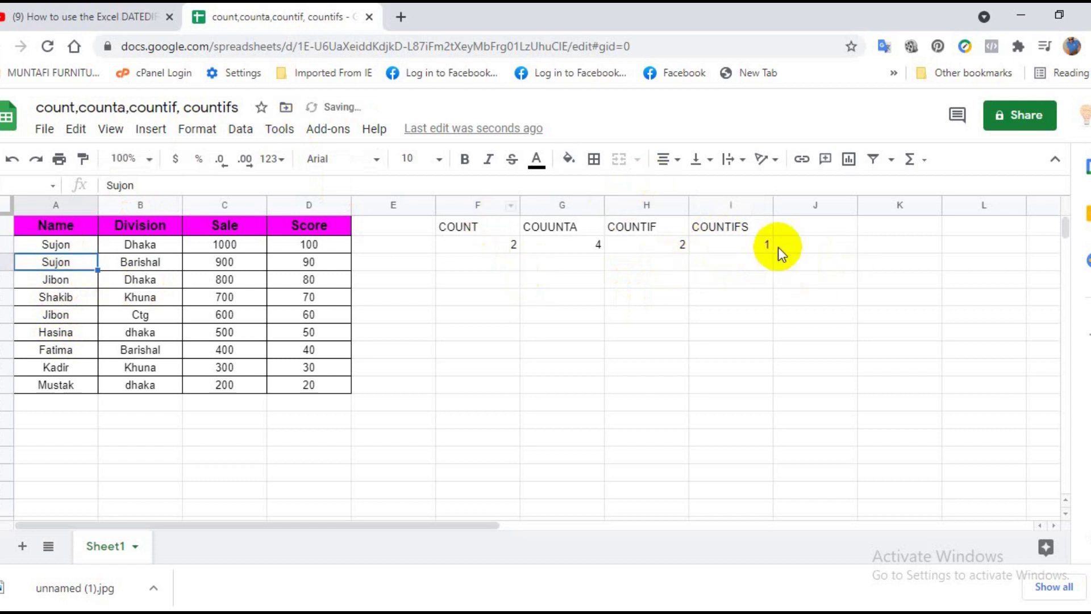